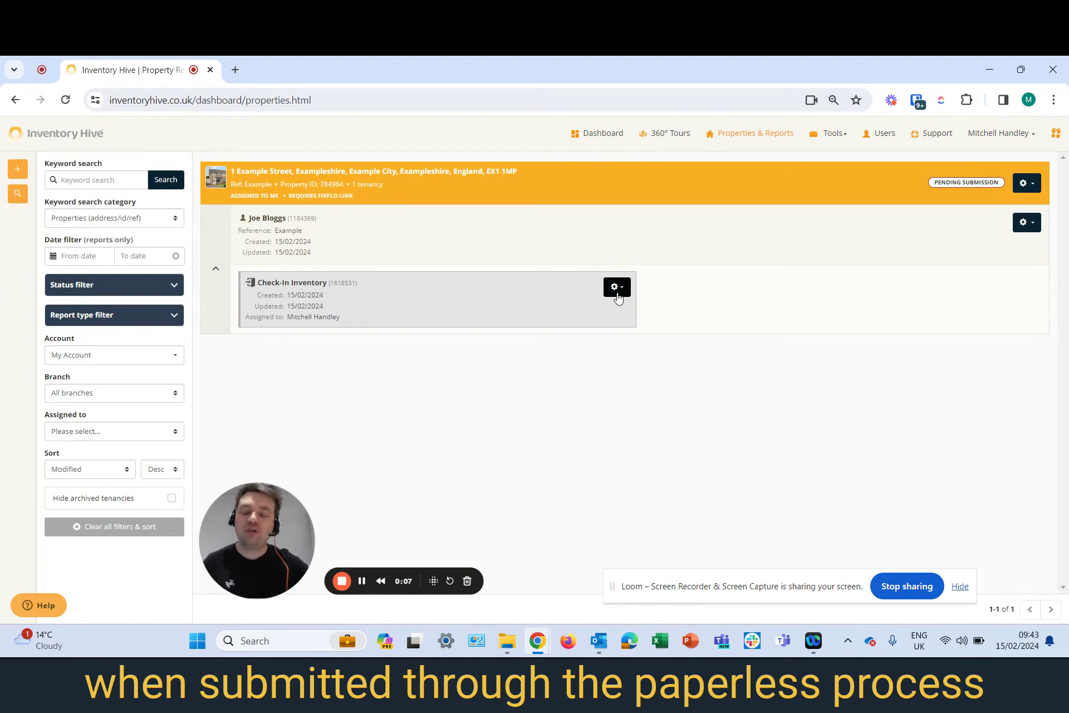
# Continue the Check-In Inventory report to reach its list of completed sections
pyautogui.click(618, 298)
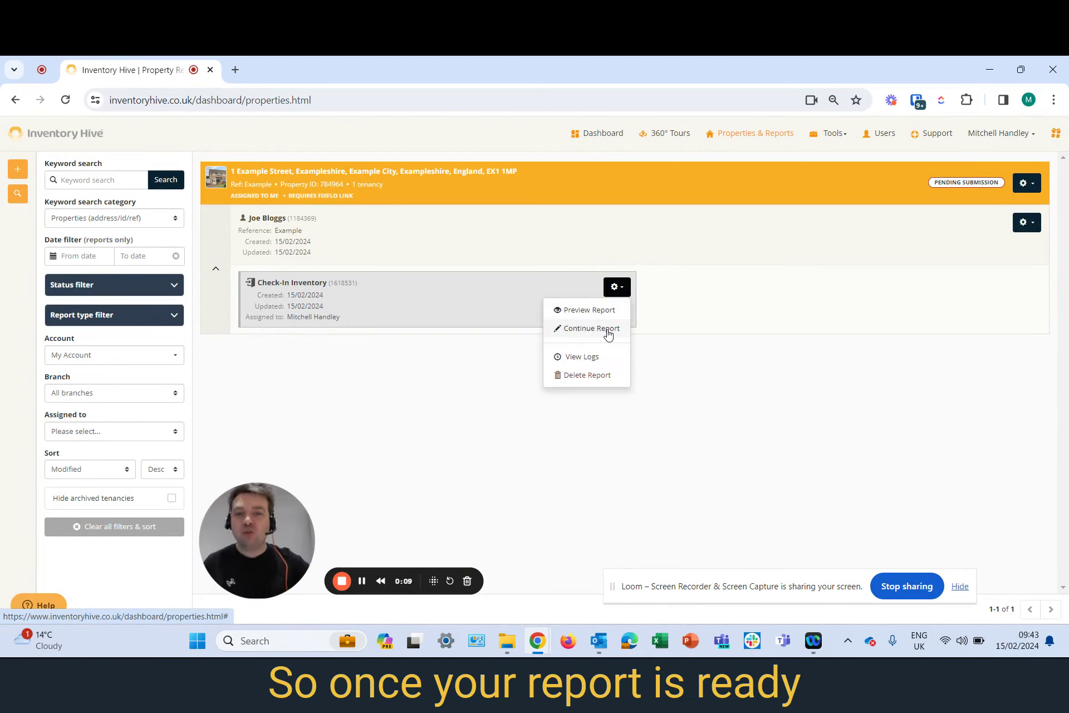
pyautogui.click(611, 332)
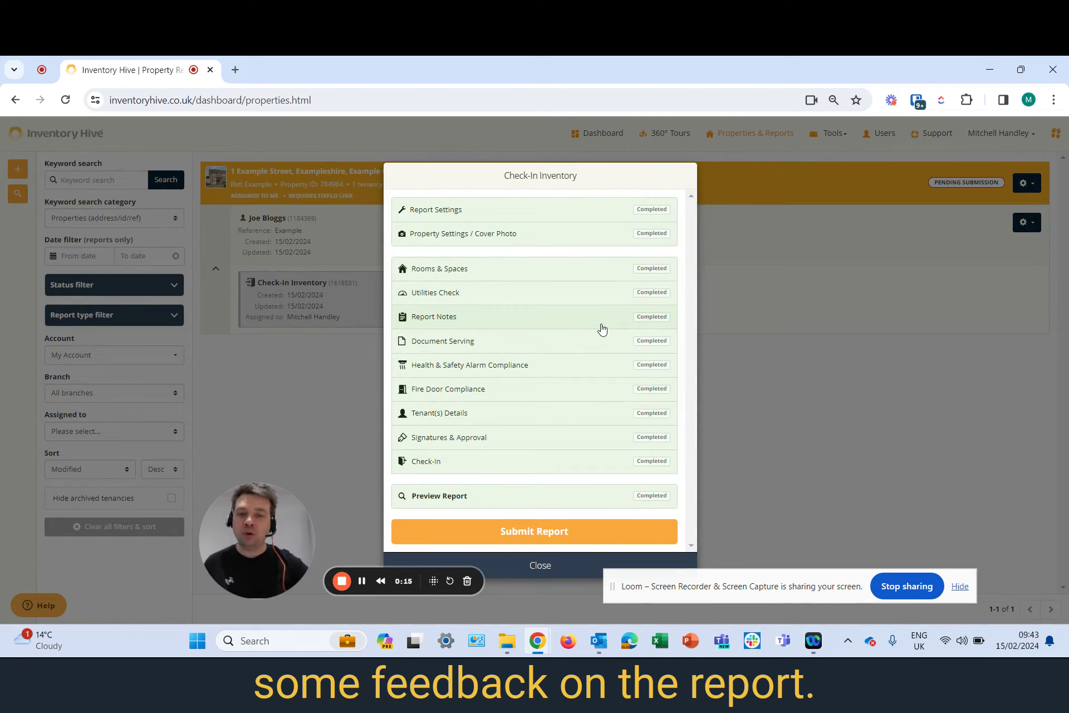
# Submit the completed Check-In Inventory report and dismiss the Report Submitted confirmation
pyautogui.click(544, 534)
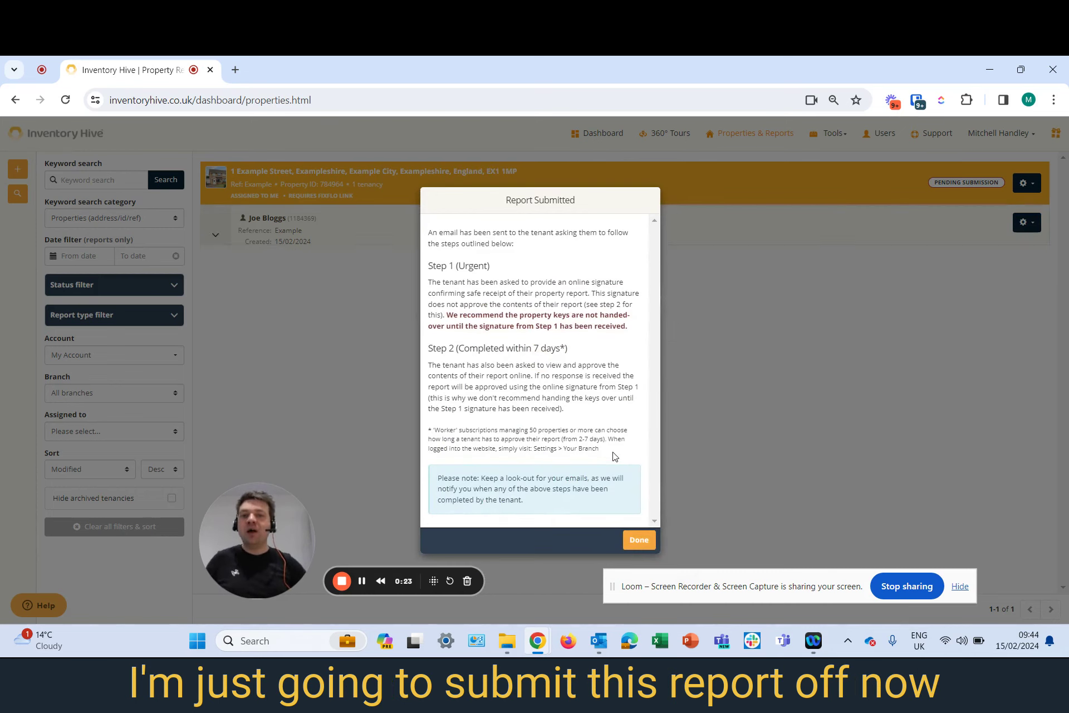
pyautogui.click(638, 540)
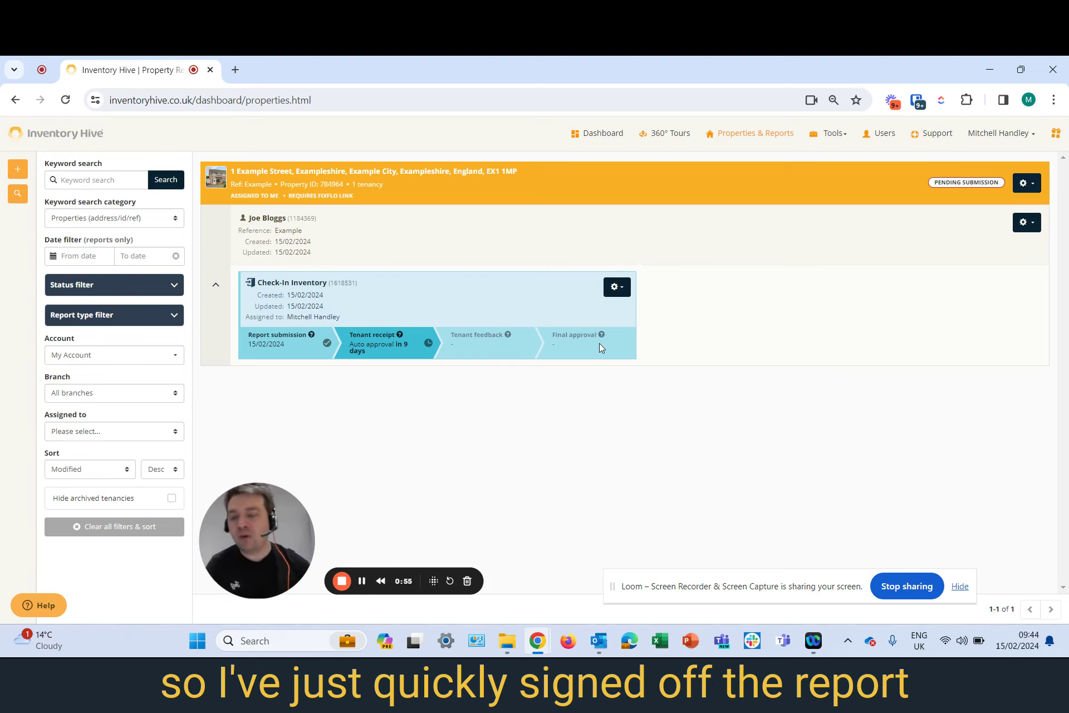
# Refresh the tenancy row and view the tenant's receipt signature dated 15/02/2024
pyautogui.click(353, 254)
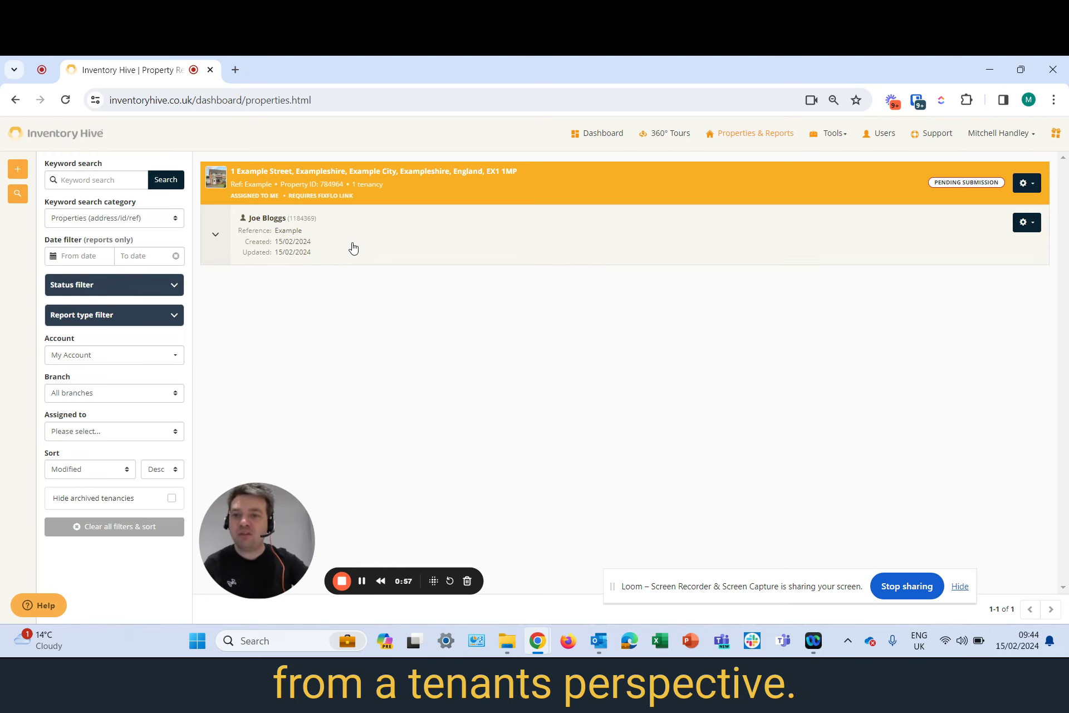
pyautogui.click(353, 247)
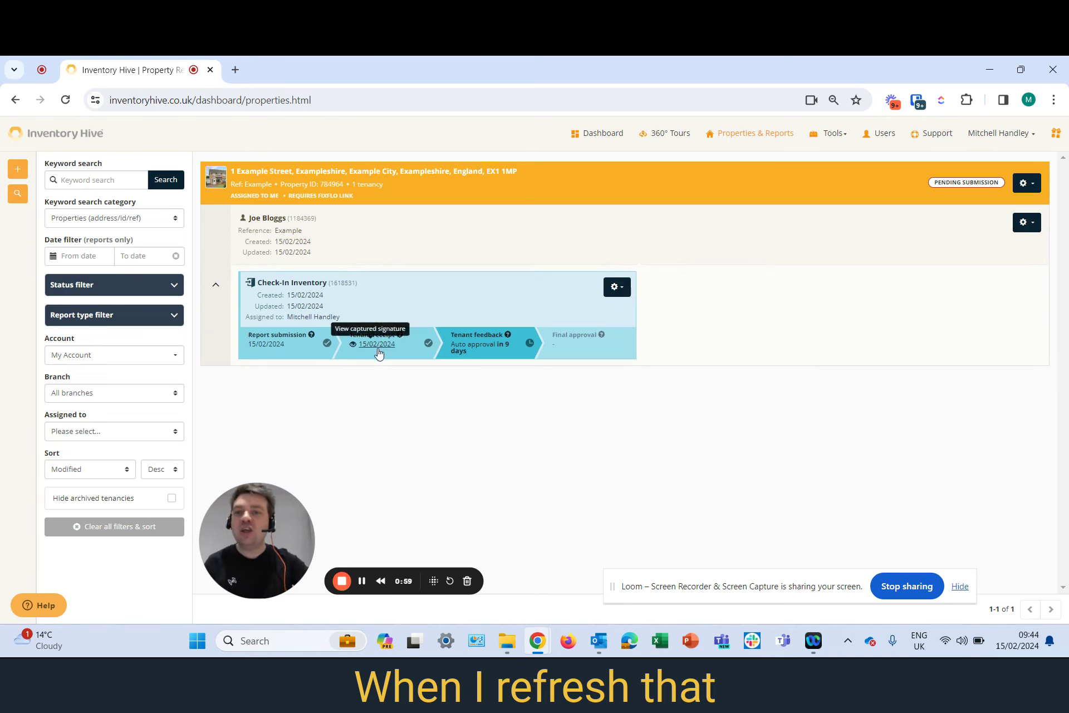
pyautogui.click(376, 346)
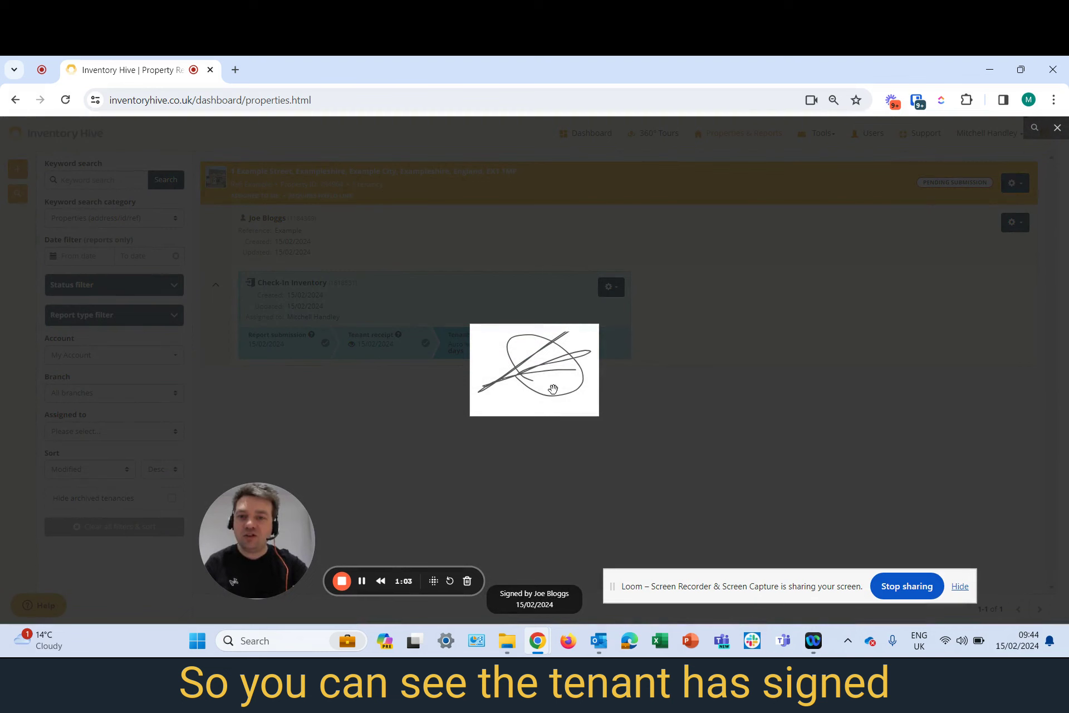
pyautogui.click(364, 400)
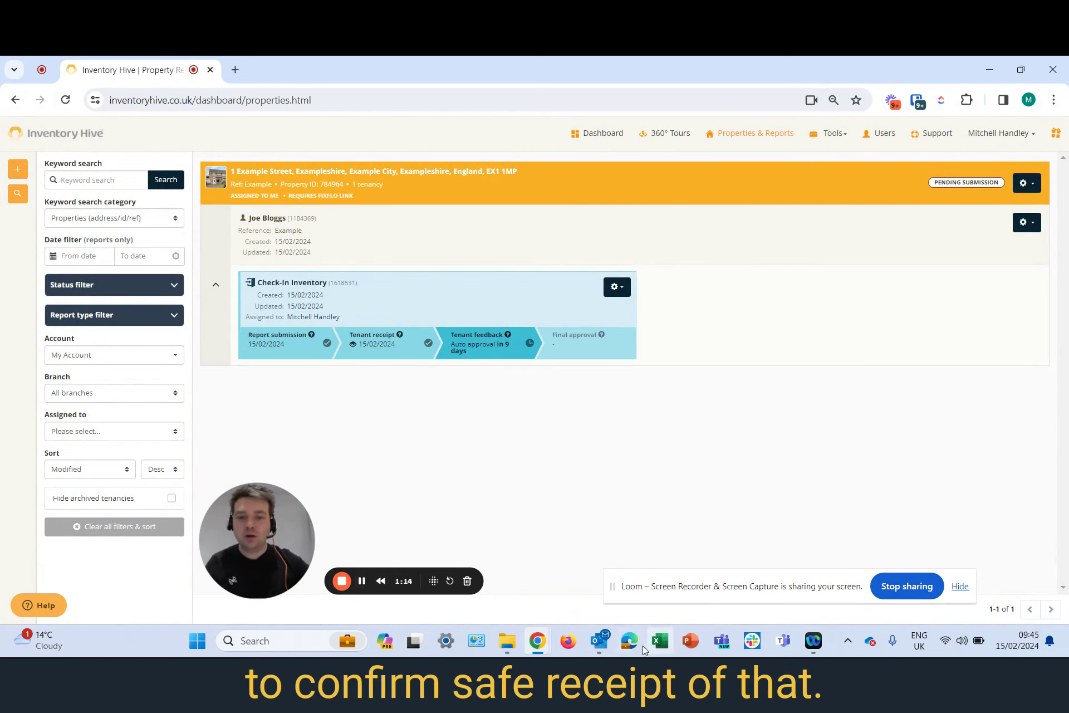
# Read the Outlook email 'Tenant signature received – hand keys over', then return to Inventory Hive
pyautogui.click(607, 641)
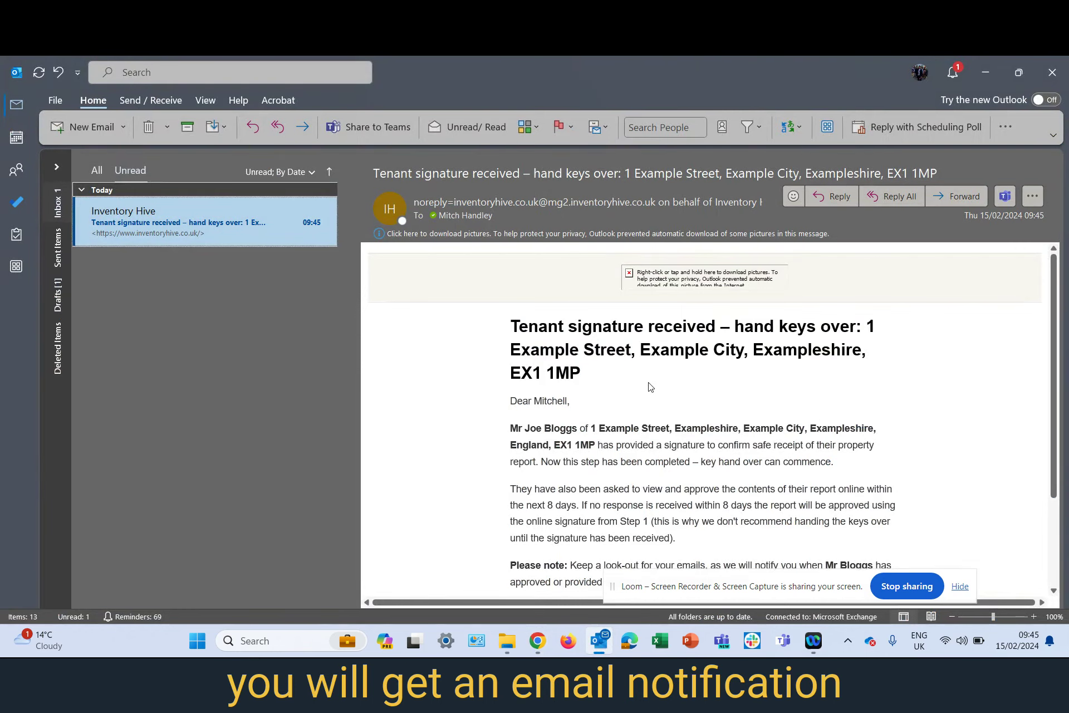
pyautogui.scroll(-3, 651, 387)
pyautogui.scroll(3, 649, 386)
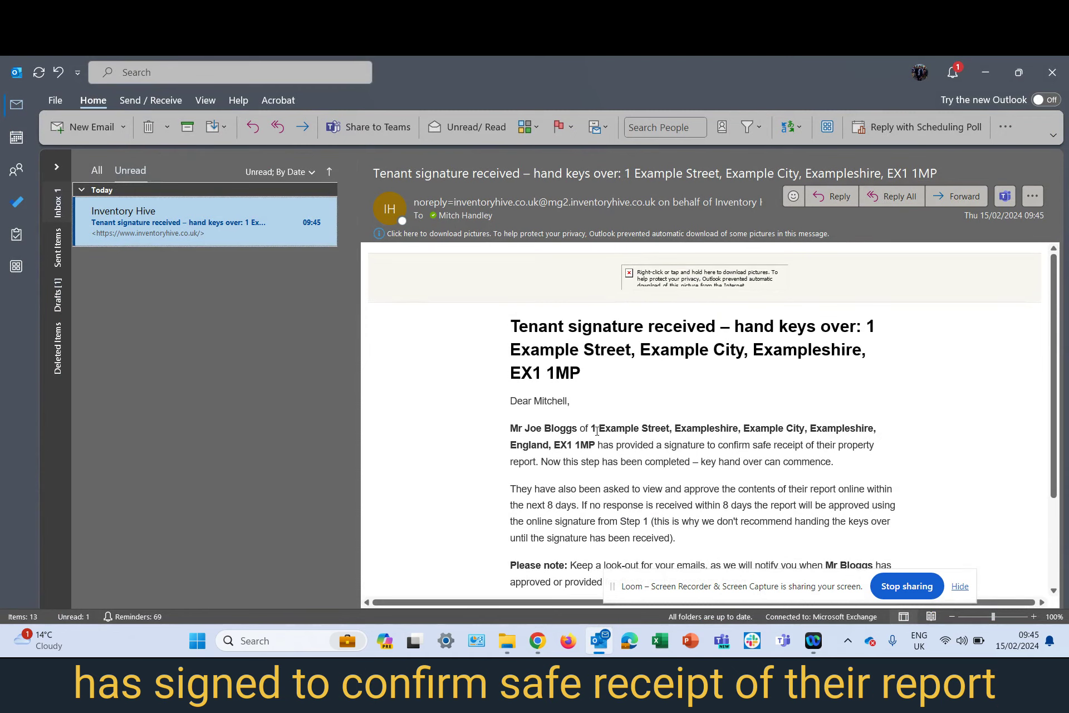
pyautogui.scroll(-1, 590, 401)
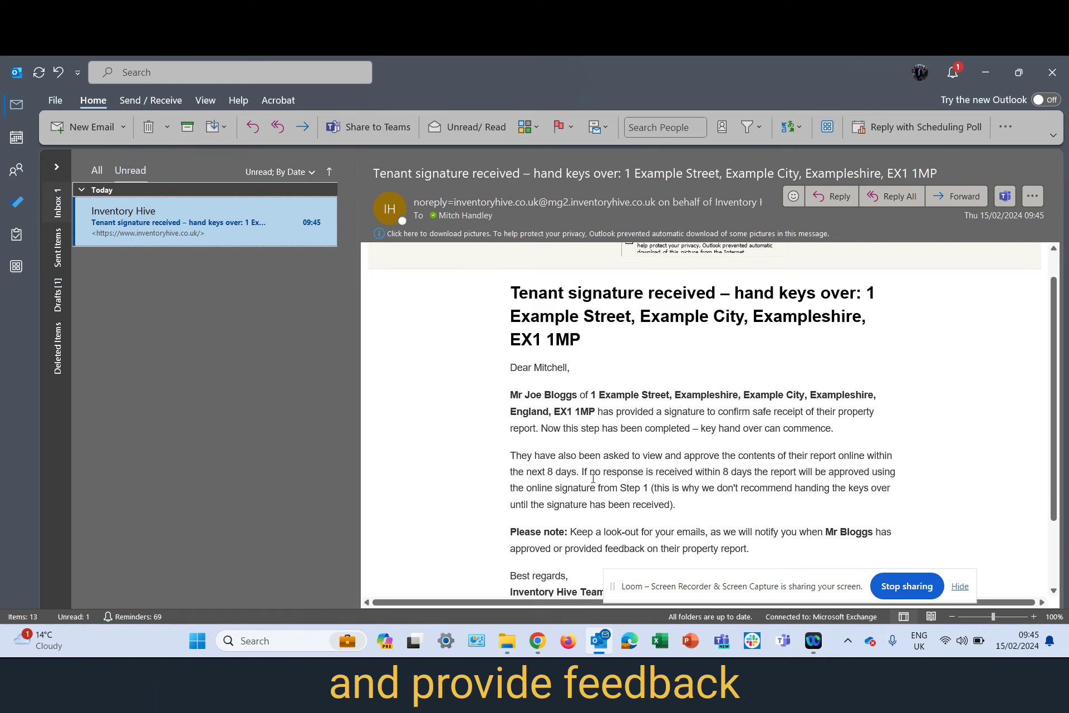
pyautogui.click(537, 640)
pyautogui.click(462, 568)
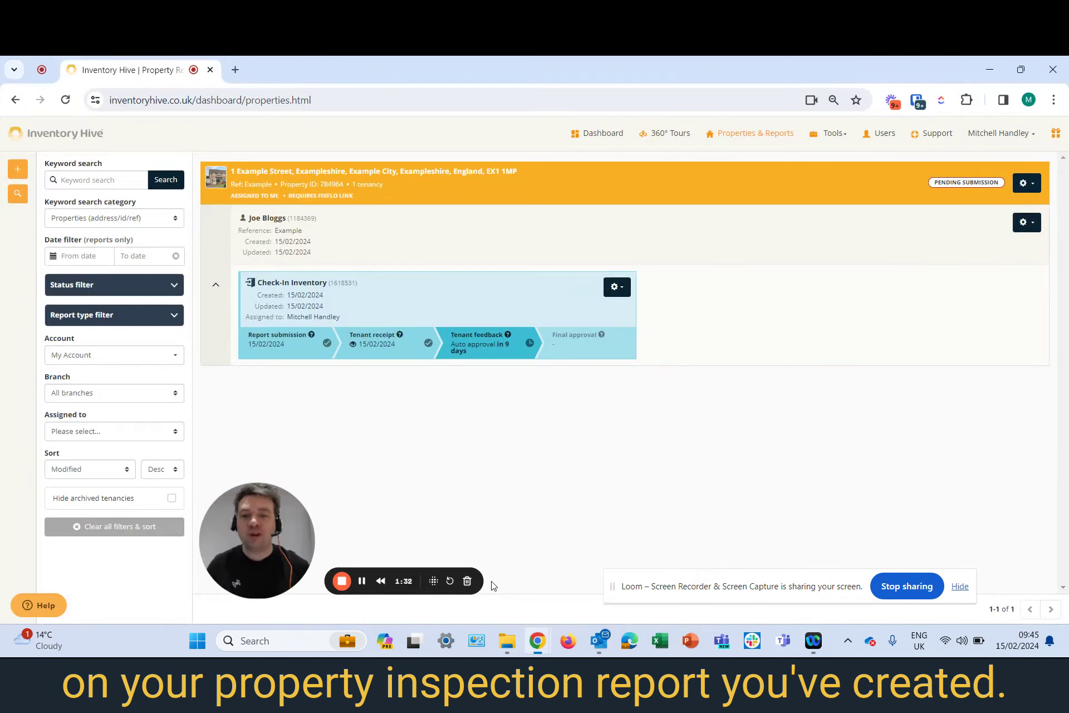
pyautogui.click(362, 582)
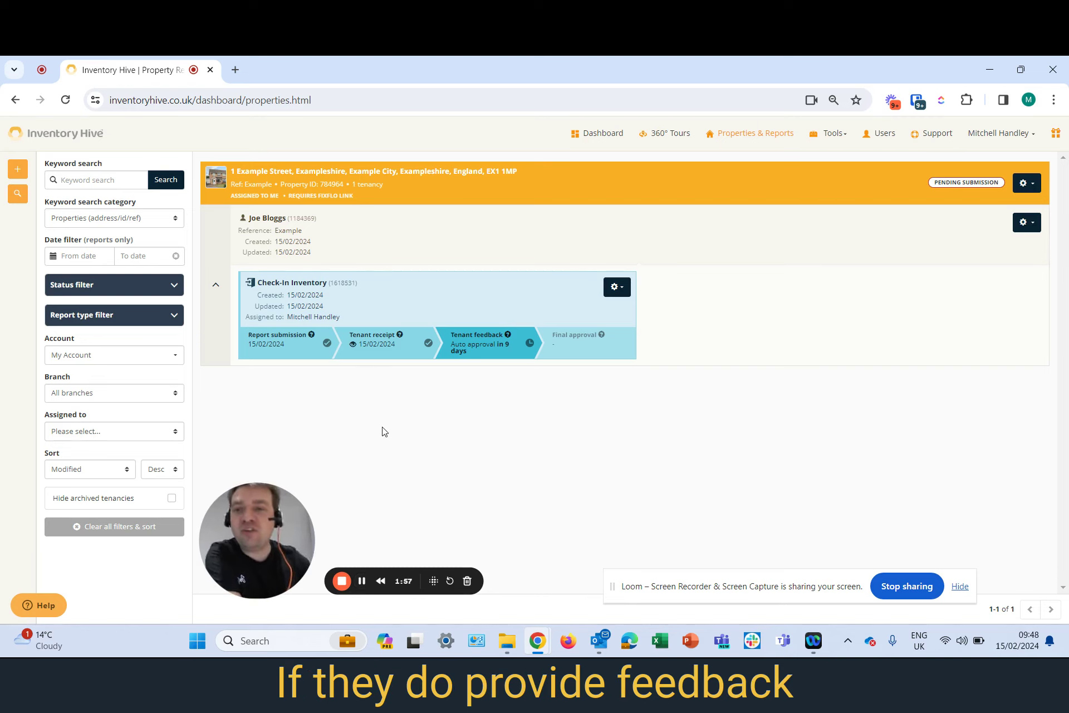
# Refresh the tenancy row so tenant feedback shows completed on 15/02/2024
pyautogui.click(400, 252)
pyautogui.click(400, 252)
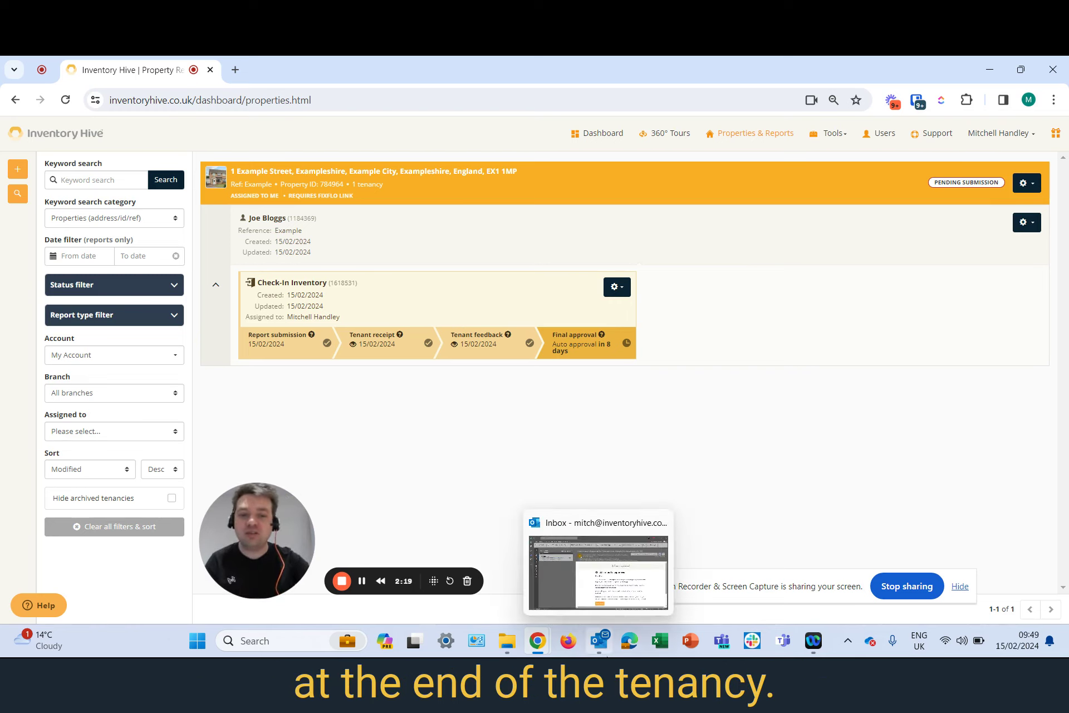
# Read the 'Check-In report disapproved' email for 1 Example Street, due 22/02/24
pyautogui.click(607, 644)
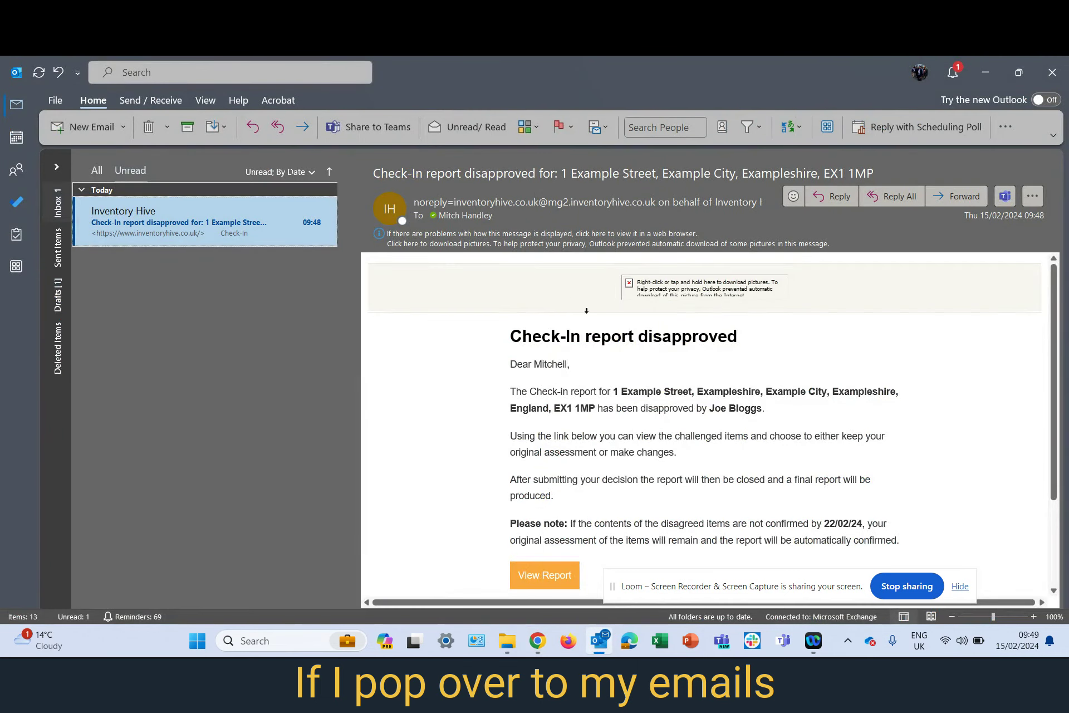
pyautogui.scroll(-2, 668, 378)
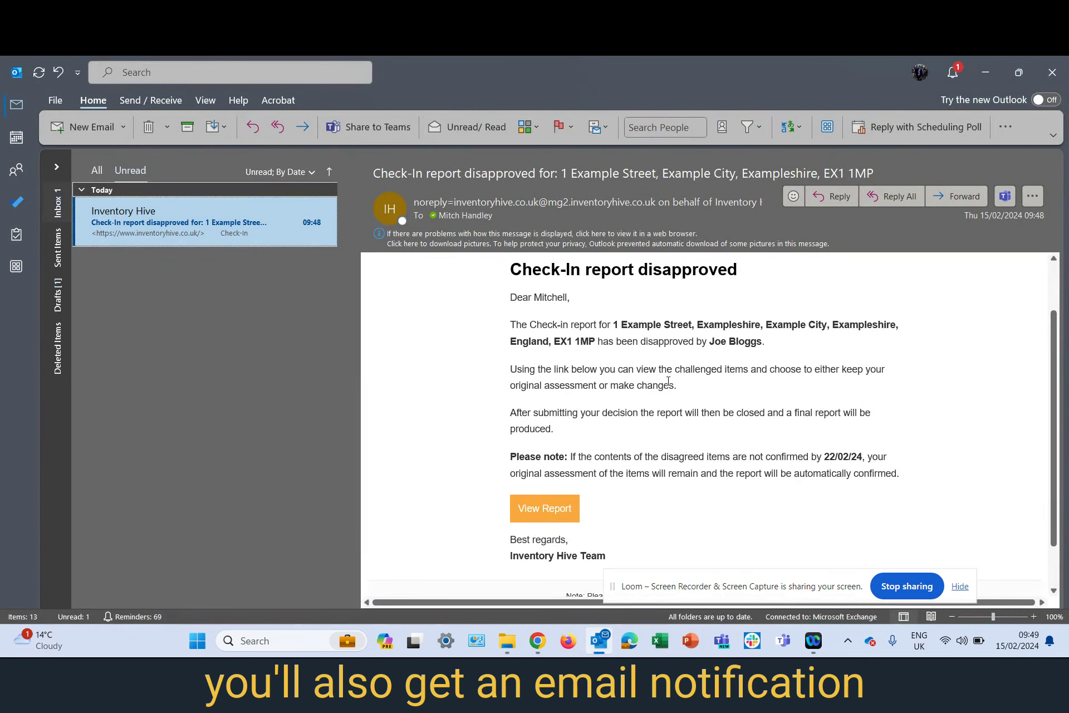
pyautogui.scroll(2, 662, 379)
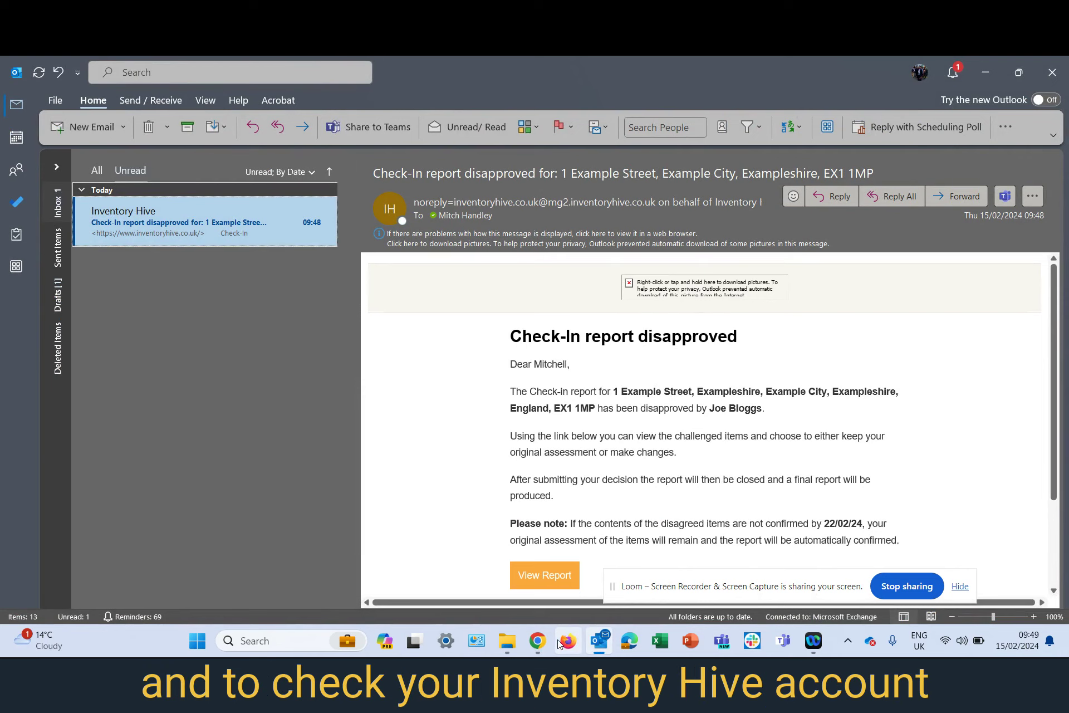
# Back in Inventory Hive, open the Check-In Inventory's Report Approval to respond to tenant comments
pyautogui.moveTo(537, 641)
pyautogui.click(479, 570)
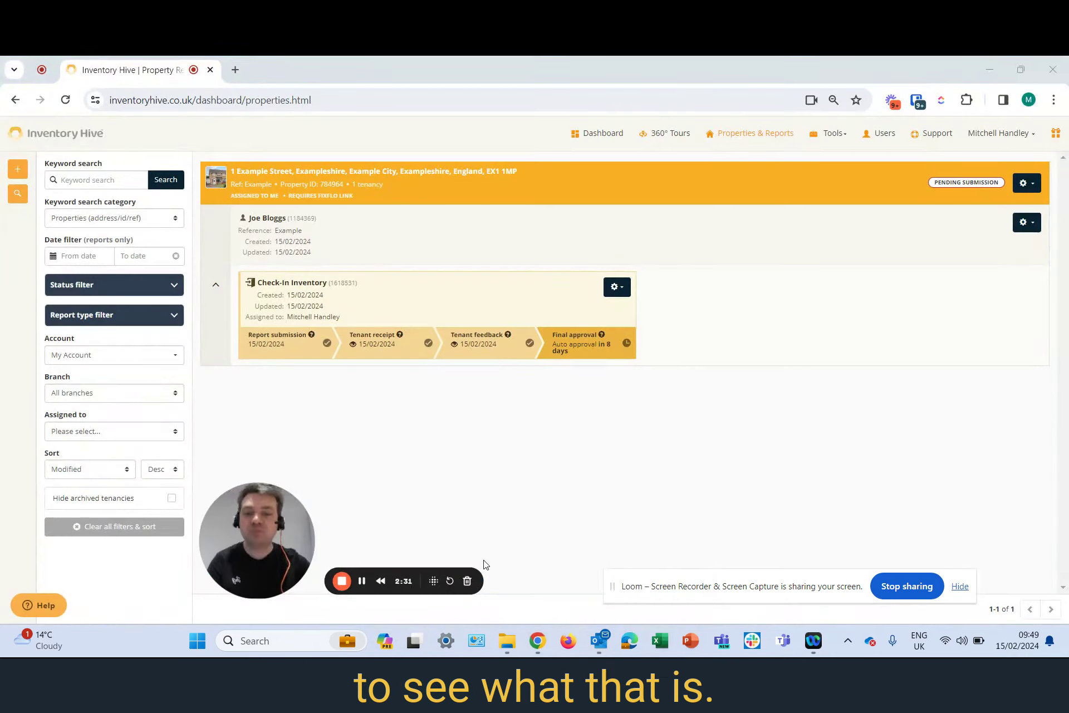
pyautogui.click(618, 287)
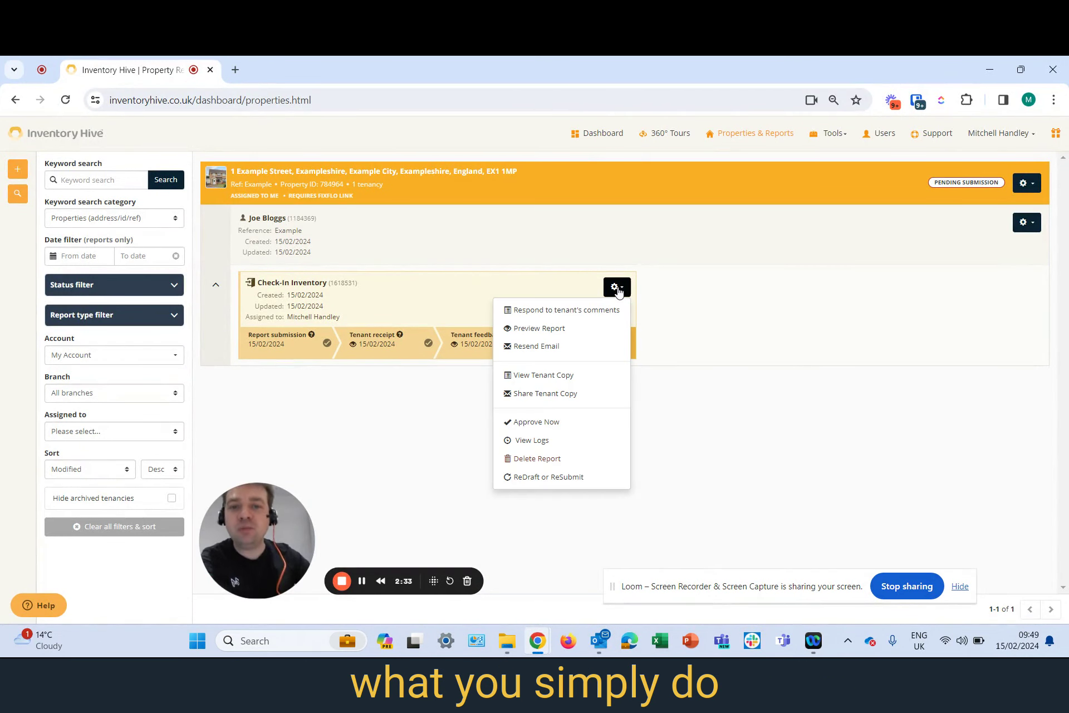
pyautogui.click(587, 316)
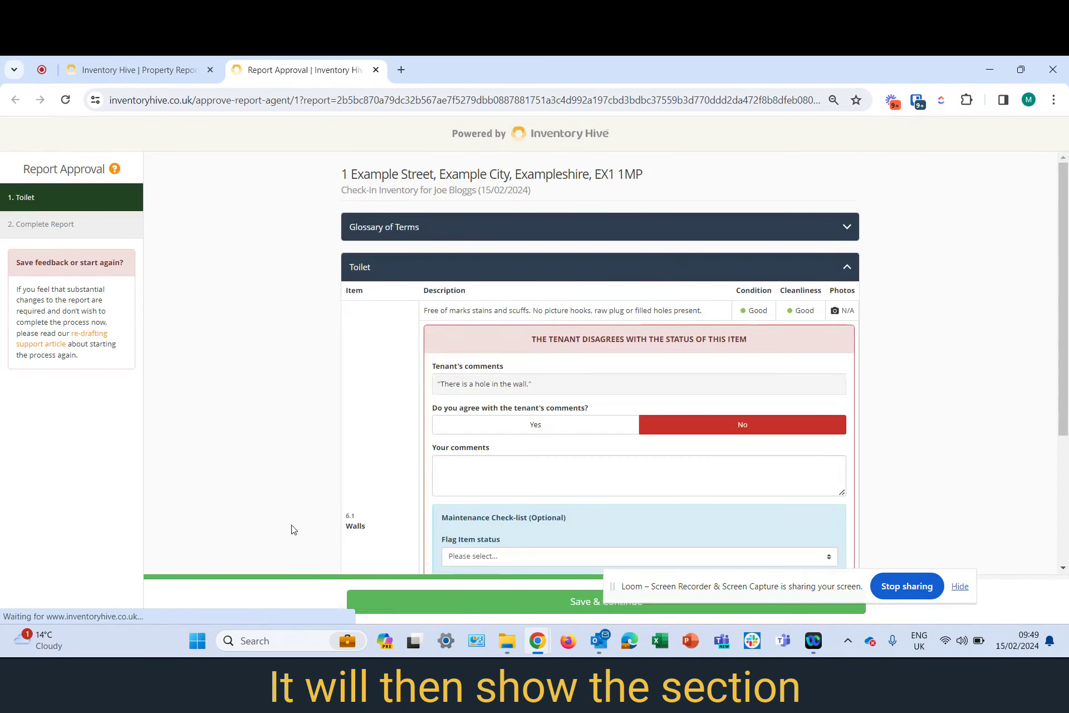
# Review the 6.1 Walls dispute and enlarge the tenant's hole-in-the-wall photo
pyautogui.scroll(-2, 462, 460)
pyautogui.scroll(1, 477, 440)
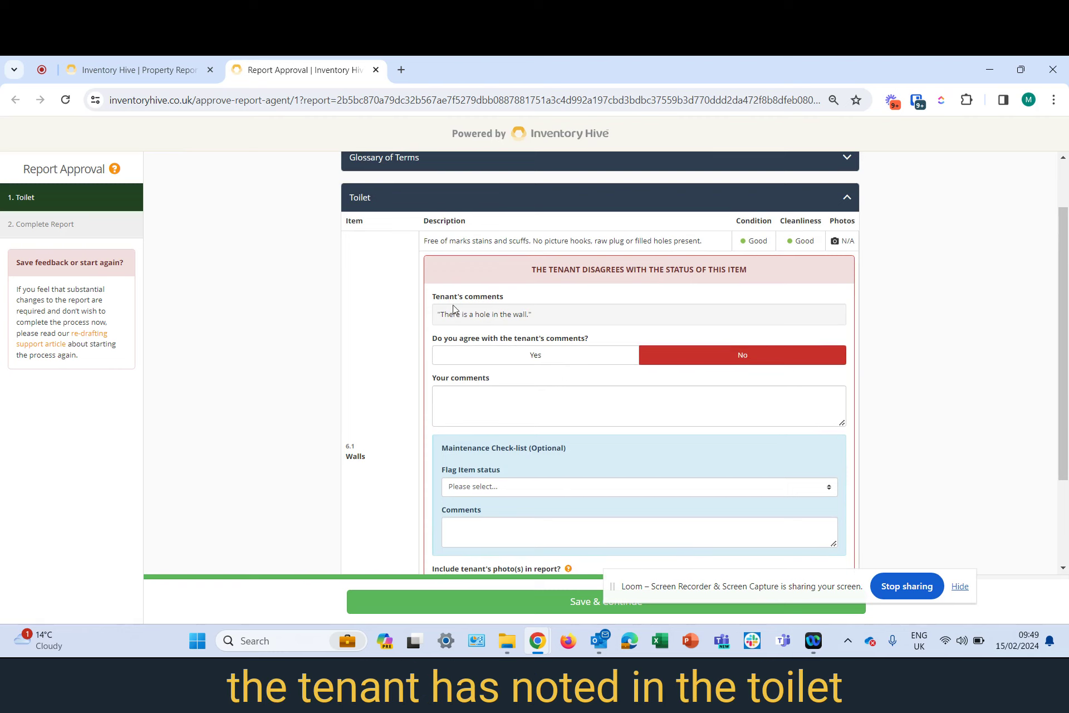
pyautogui.scroll(1, 457, 298)
pyautogui.scroll(-2, 461, 290)
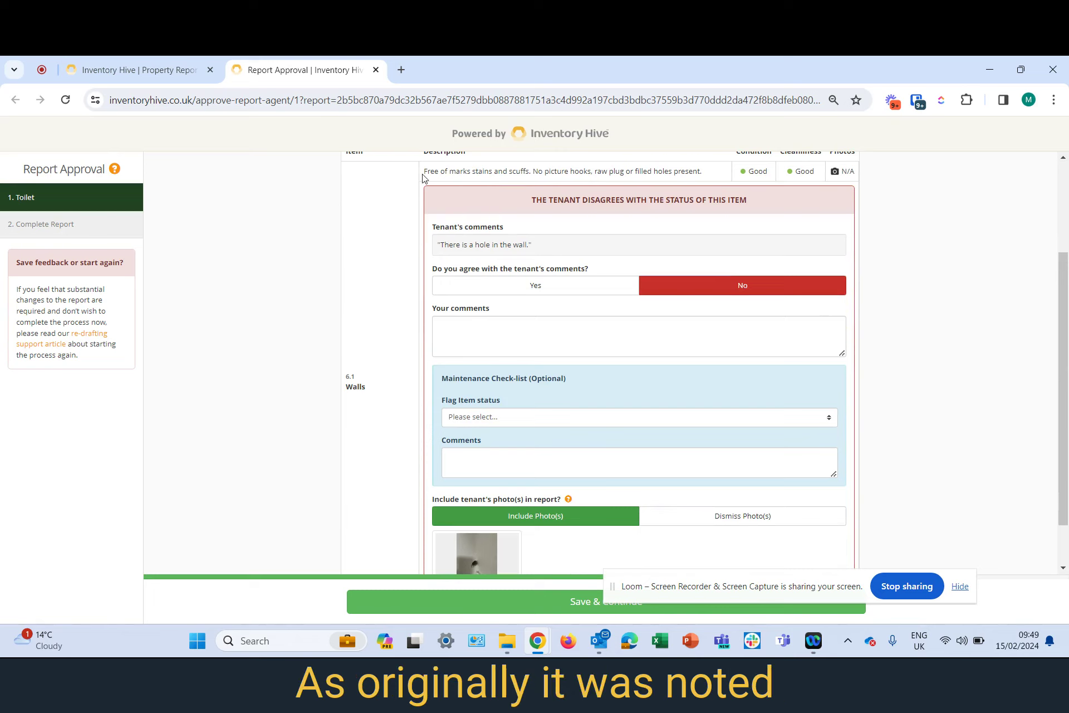
pyautogui.moveTo(425, 173); pyautogui.dragTo(577, 173)
pyautogui.scroll(-1, 492, 484)
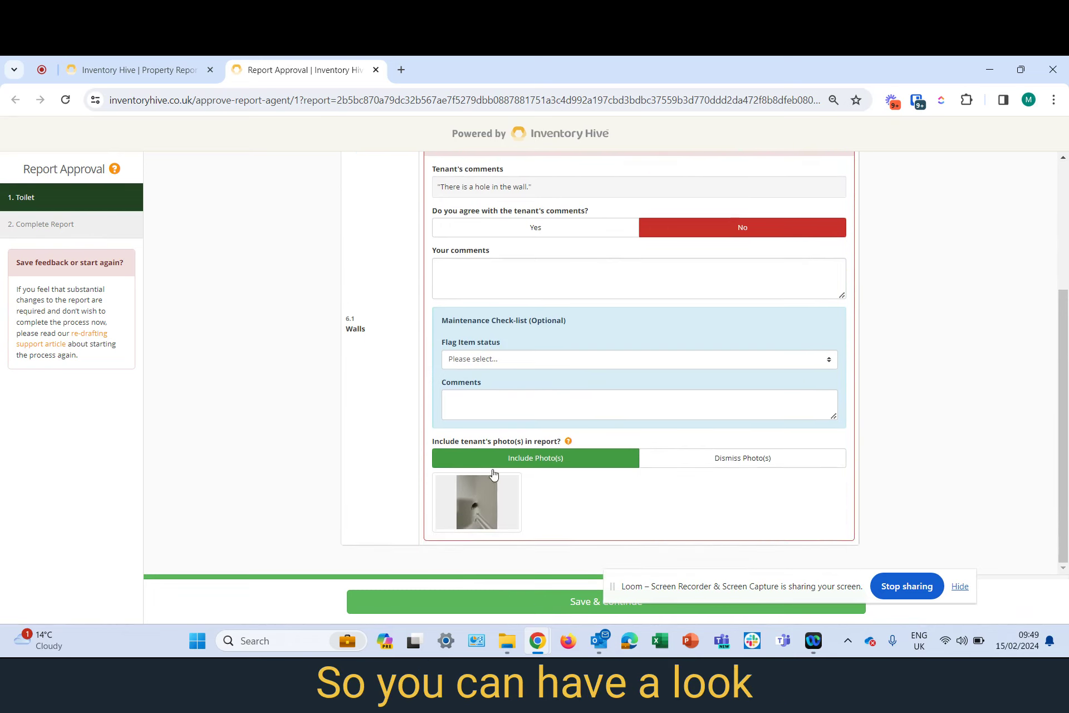
pyautogui.click(484, 512)
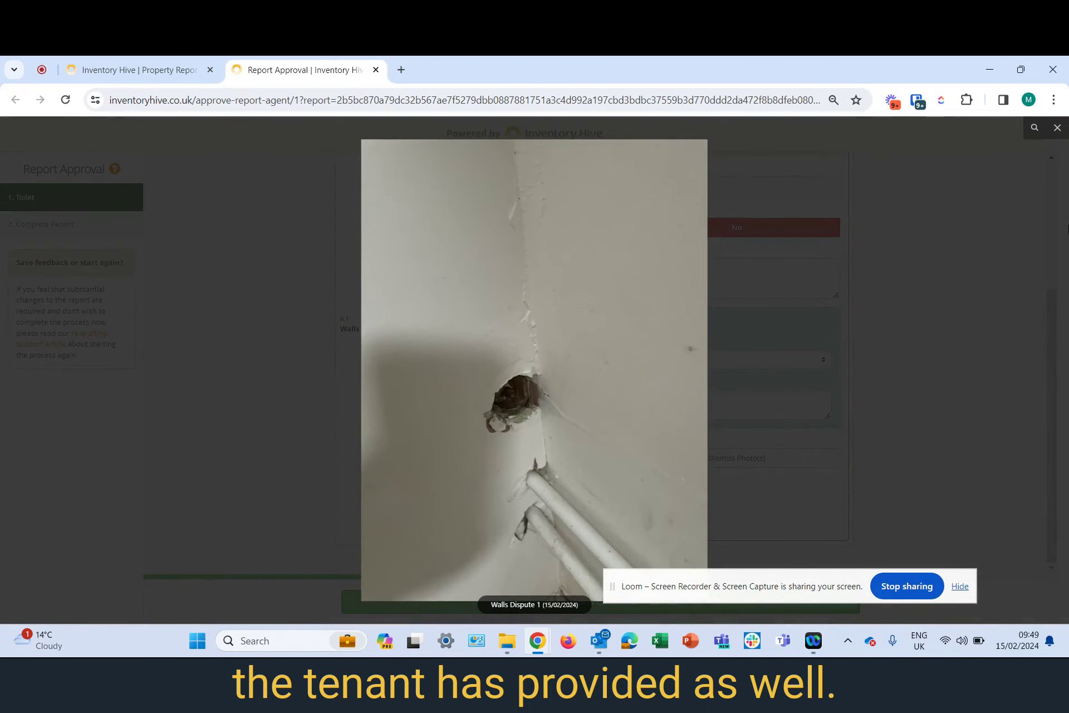
pyautogui.click(1057, 127)
pyautogui.scroll(1, 680, 320)
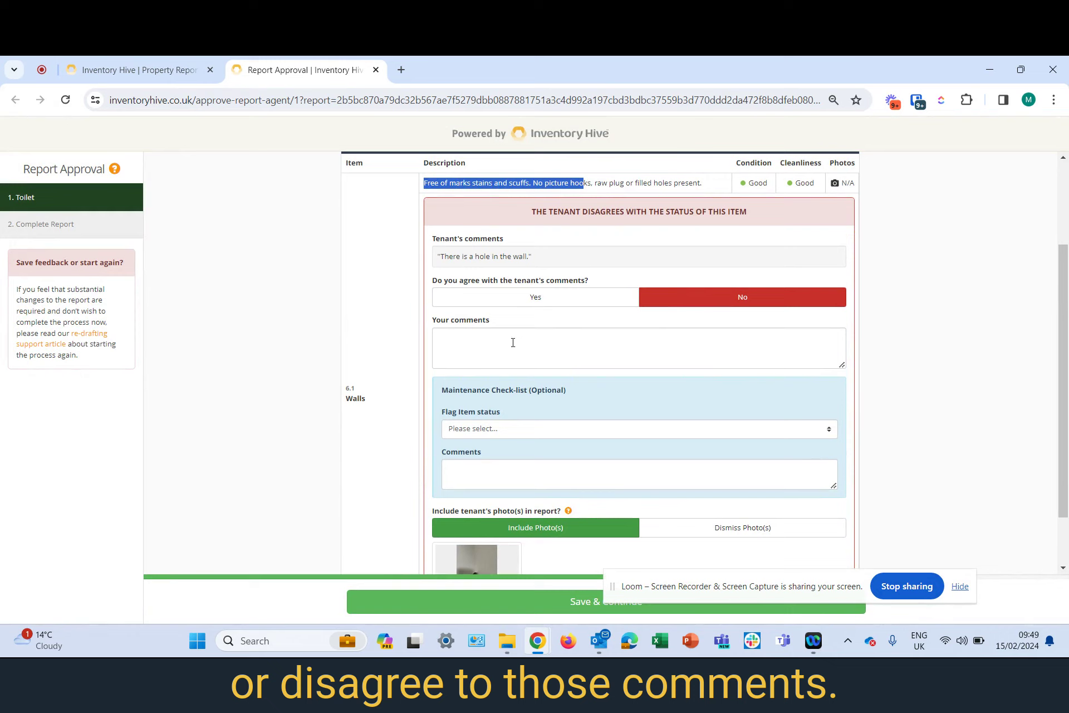
# Agree with the tenant's Walls comment and reply 'This added in the report.'
pyautogui.click(545, 304)
pyautogui.click(511, 341)
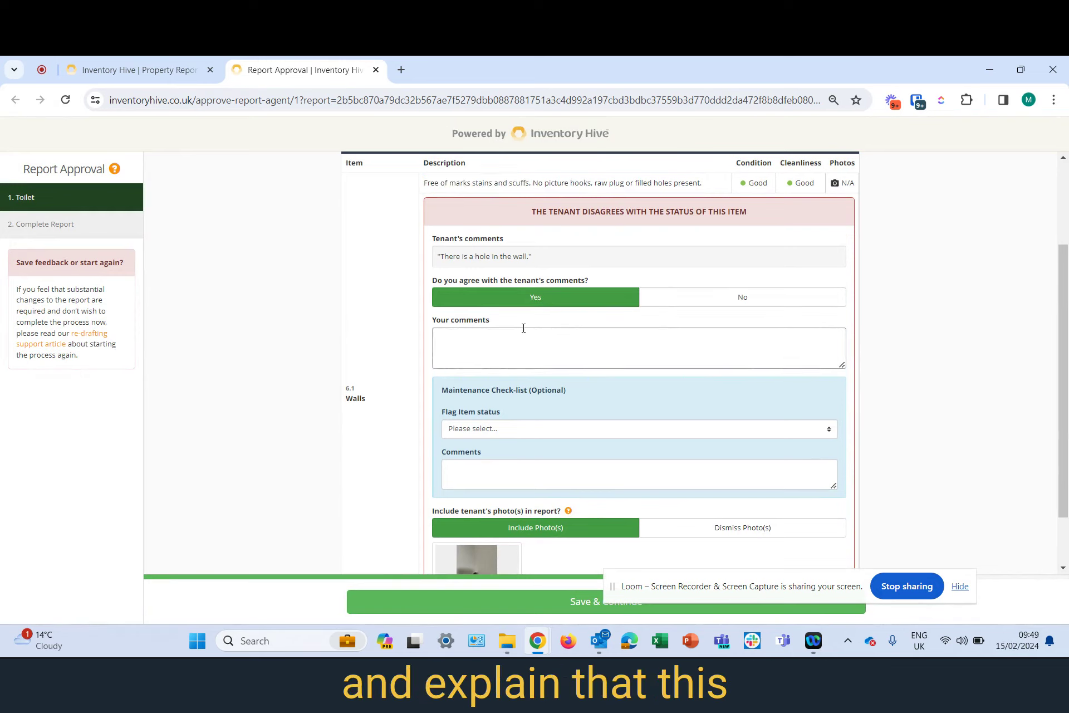
pyautogui.write('This added')
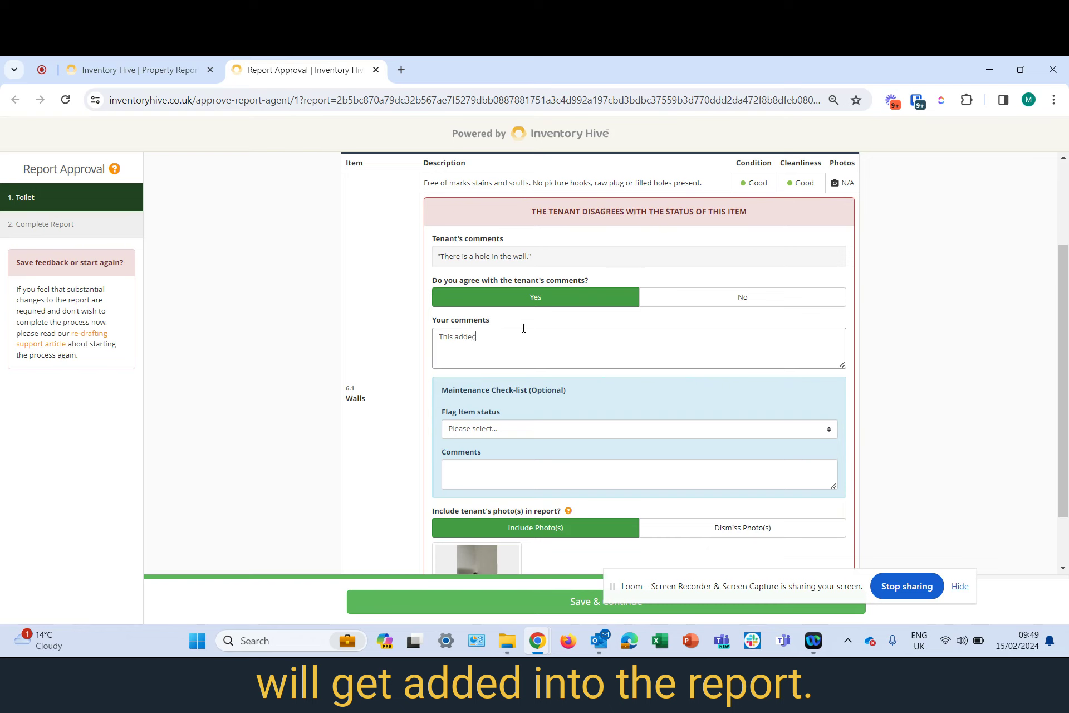
pyautogui.write(' in the report.')
pyautogui.scroll(-1, 583, 411)
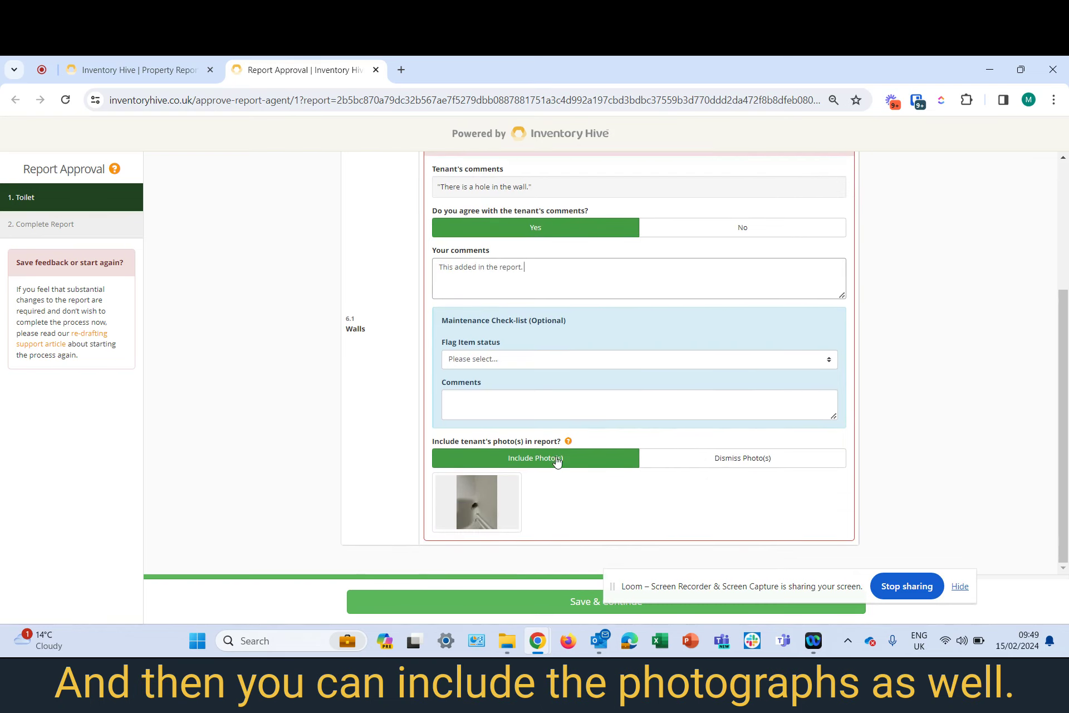
# Flag the Walls item as Item needs repairing, with the landlord responsible
pyautogui.click(582, 361)
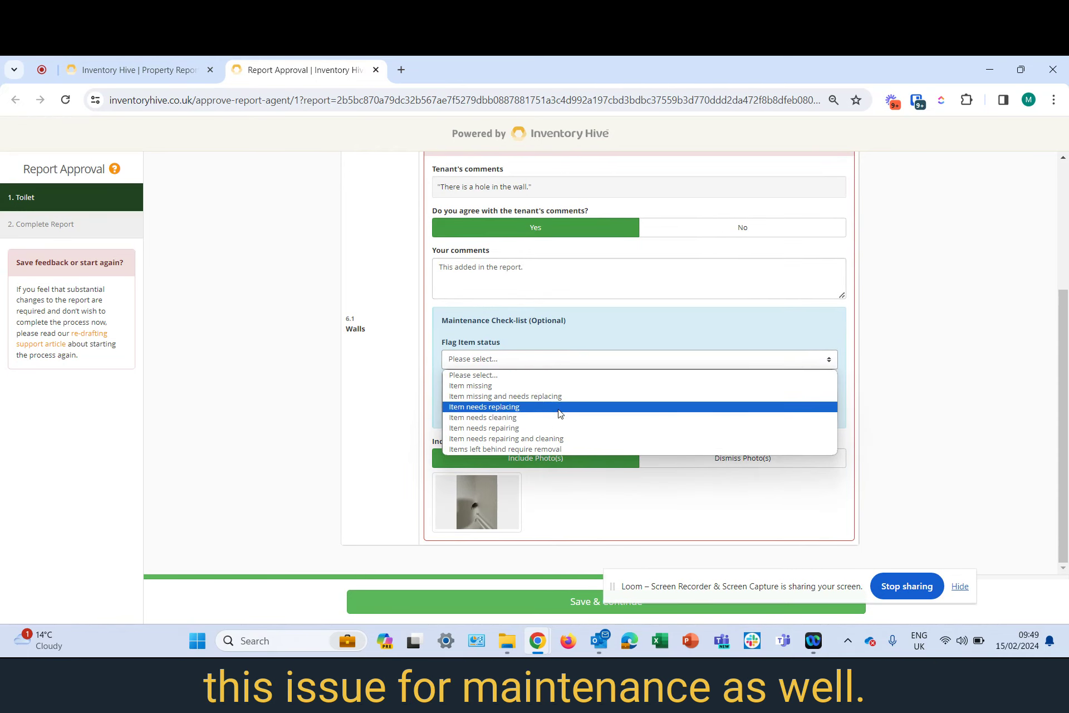
pyautogui.click(559, 428)
pyautogui.click(582, 338)
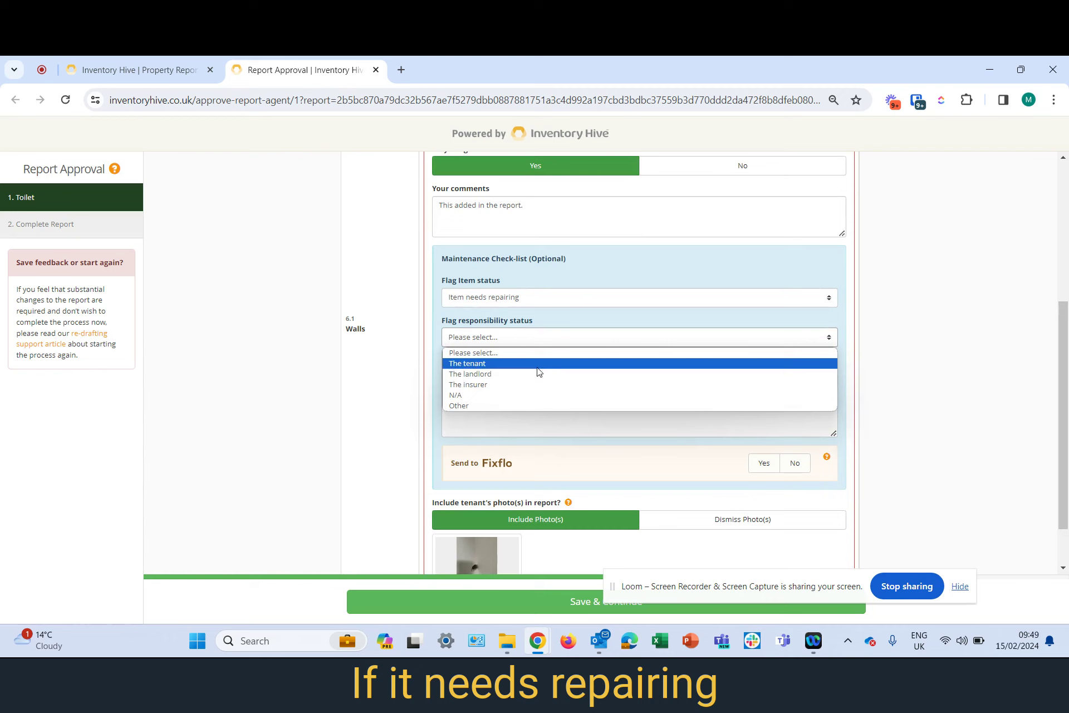
pyautogui.click(537, 373)
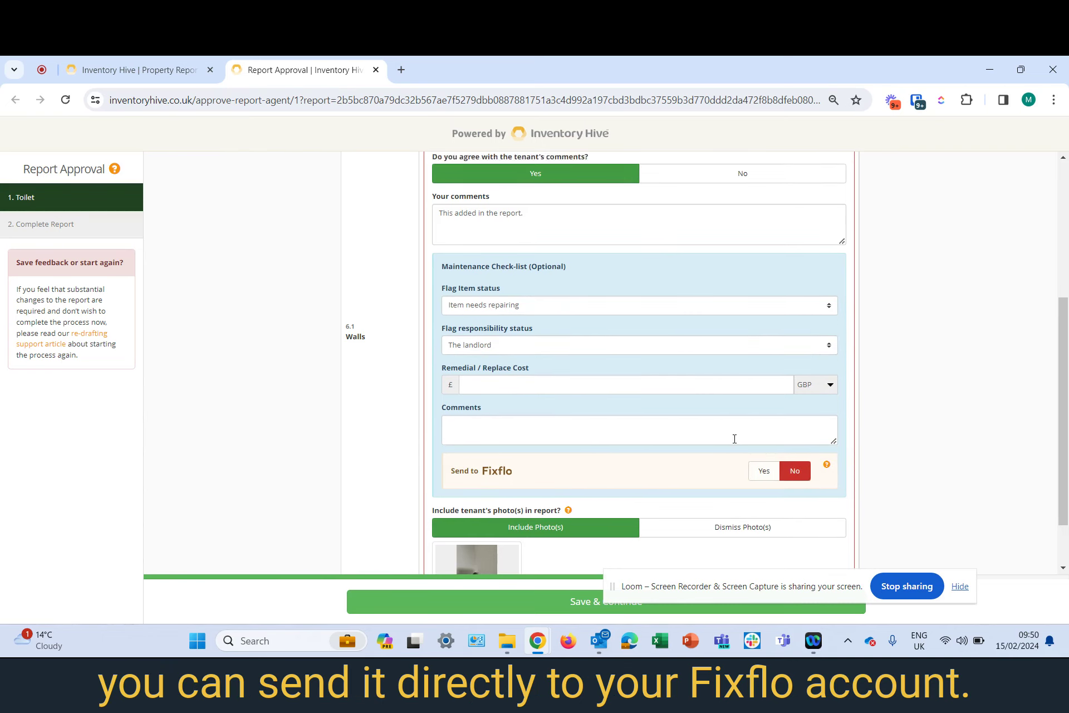
pyautogui.scroll(-1, 734, 439)
# Save the Walls response and mark the Check-In Inventory report complete
pyautogui.click(553, 601)
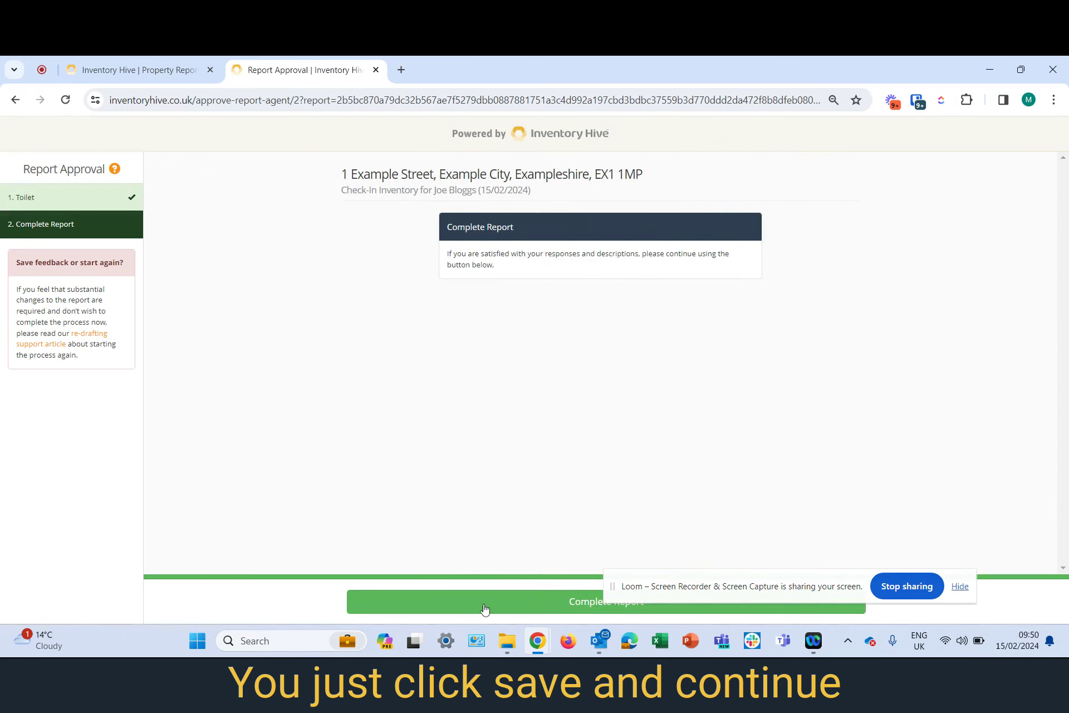
pyautogui.click(488, 605)
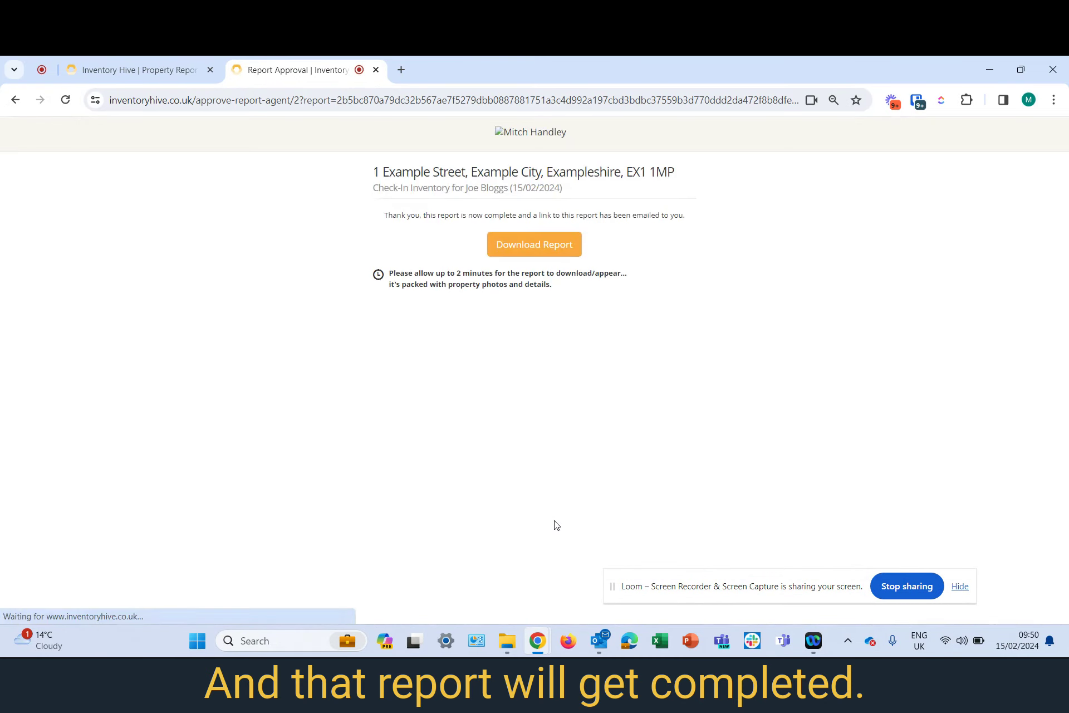
# Return to the properties dashboard and refresh the tenancy to show all tracker steps green
pyautogui.click(110, 70)
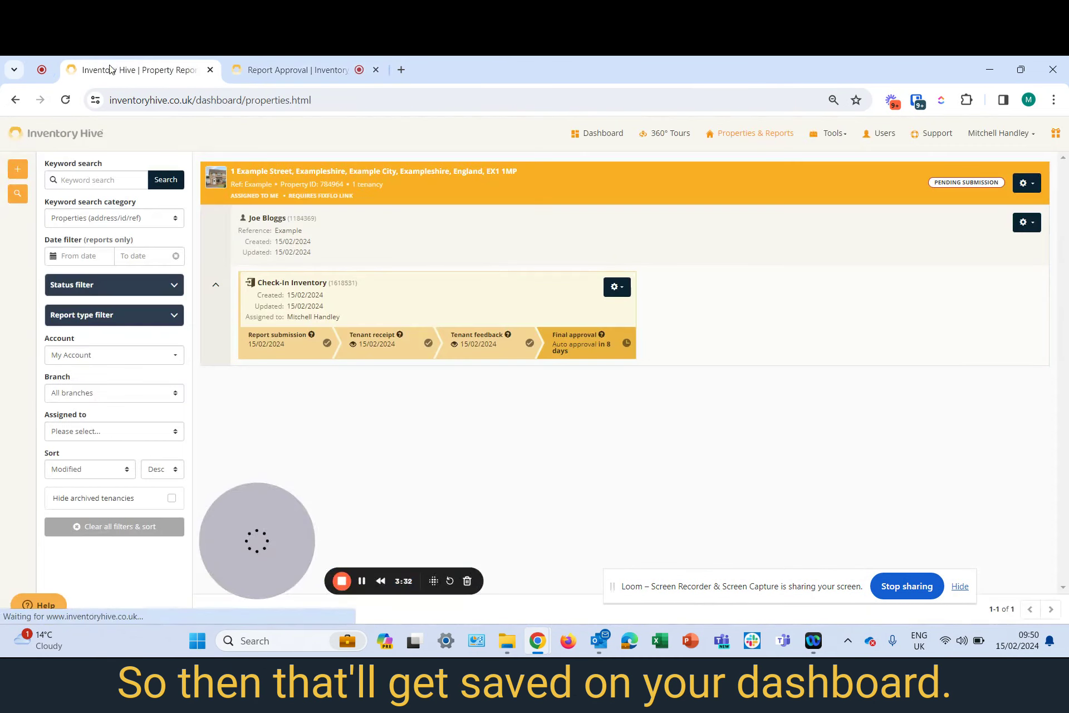
pyautogui.click(365, 237)
pyautogui.click(367, 238)
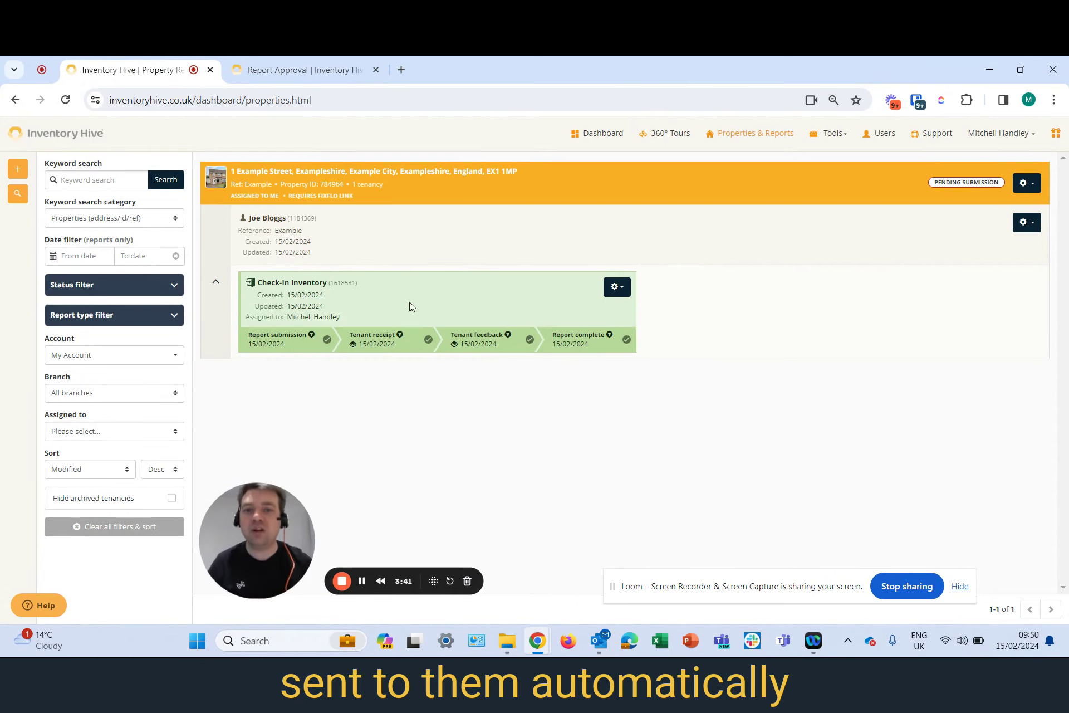
# Download the Check-In Inventory report with Recommended settings and open the generated PDF
pyautogui.click(617, 287)
pyautogui.click(586, 327)
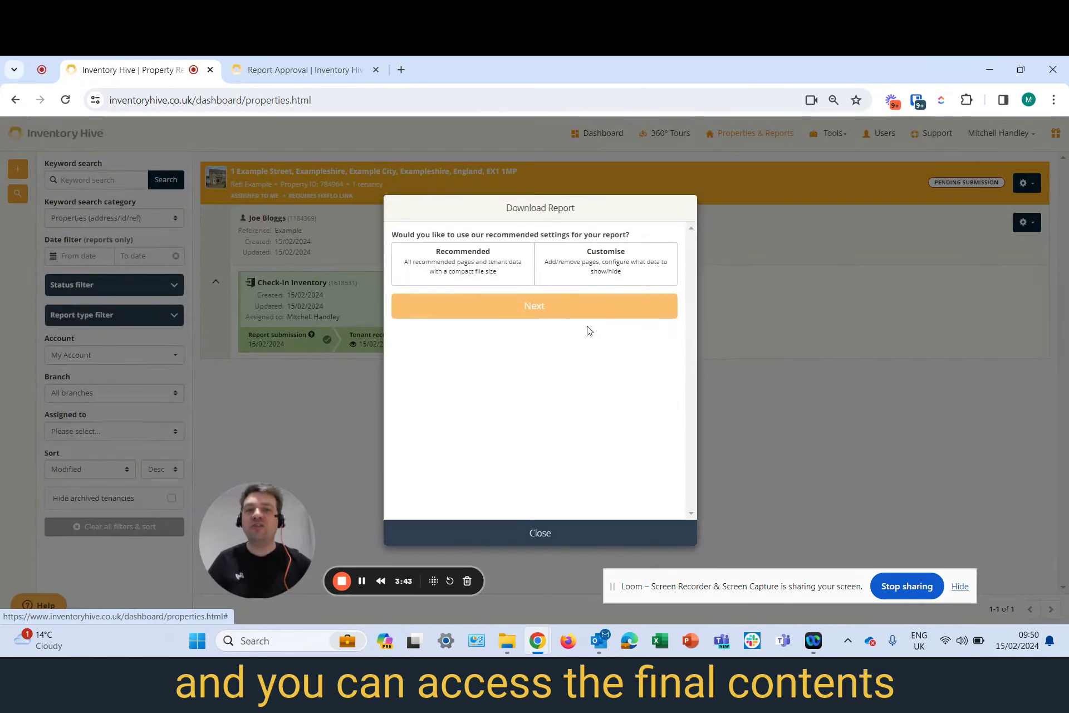
pyautogui.click(473, 260)
pyautogui.click(517, 314)
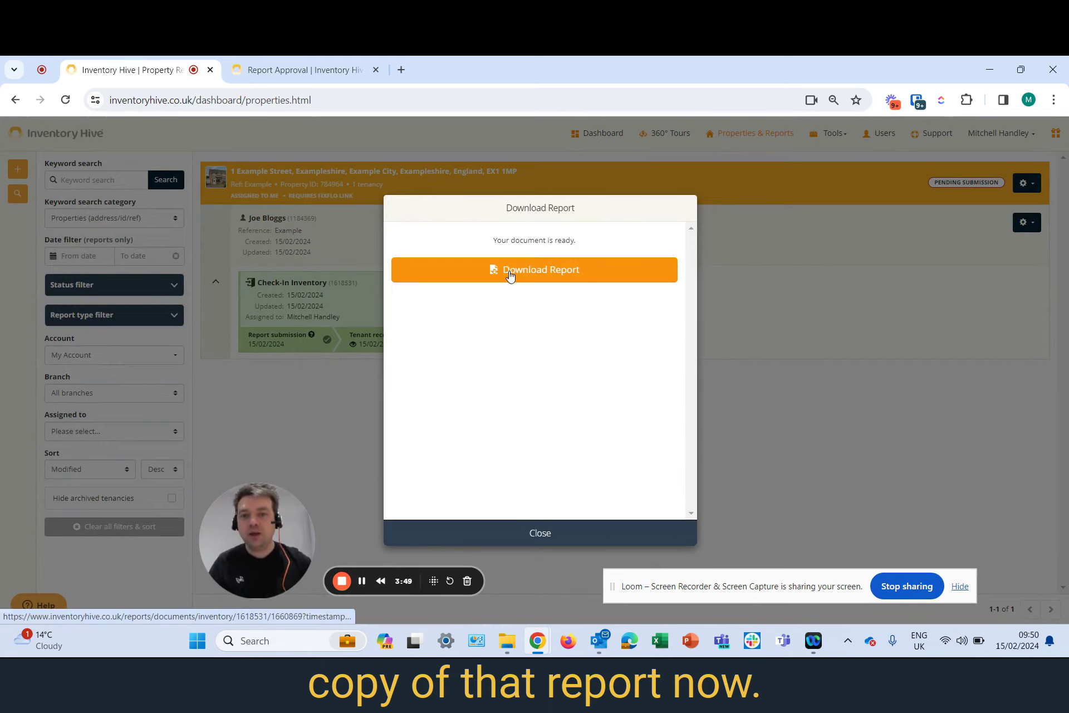
pyautogui.click(509, 273)
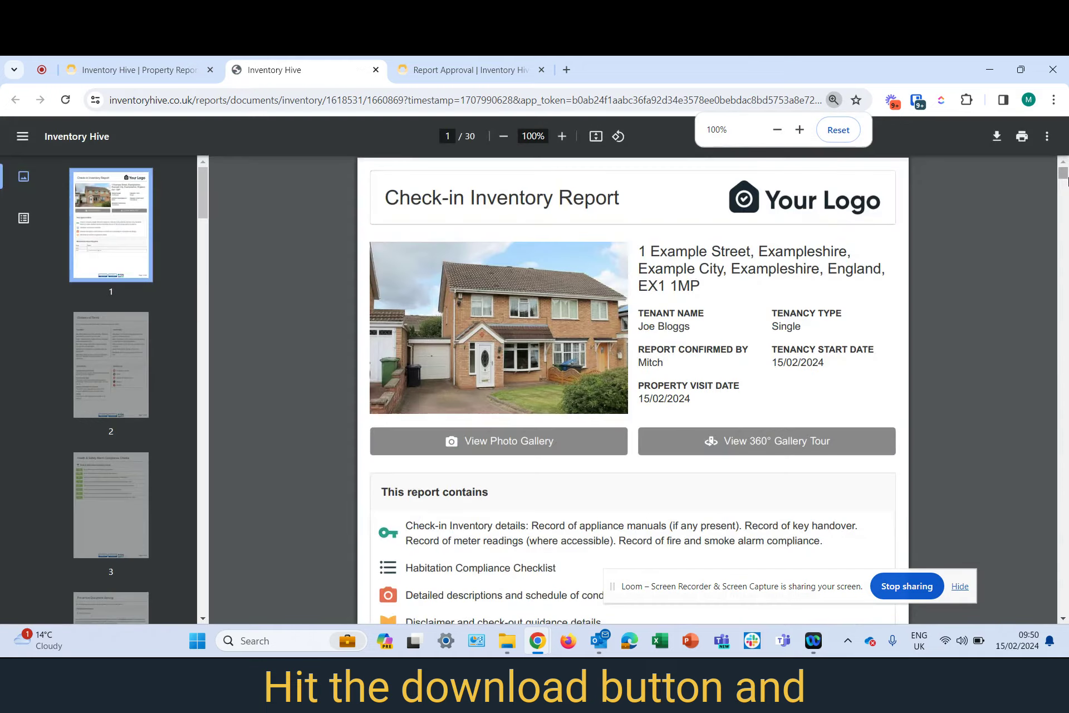
# Review the Walls dispute entry on page 18 of the final PDF, then dismiss the Download Report dialog on the dashboard
pyautogui.scroll(-10, 1064, 189)
pyautogui.moveTo(1064, 190); pyautogui.dragTo(1064, 417)
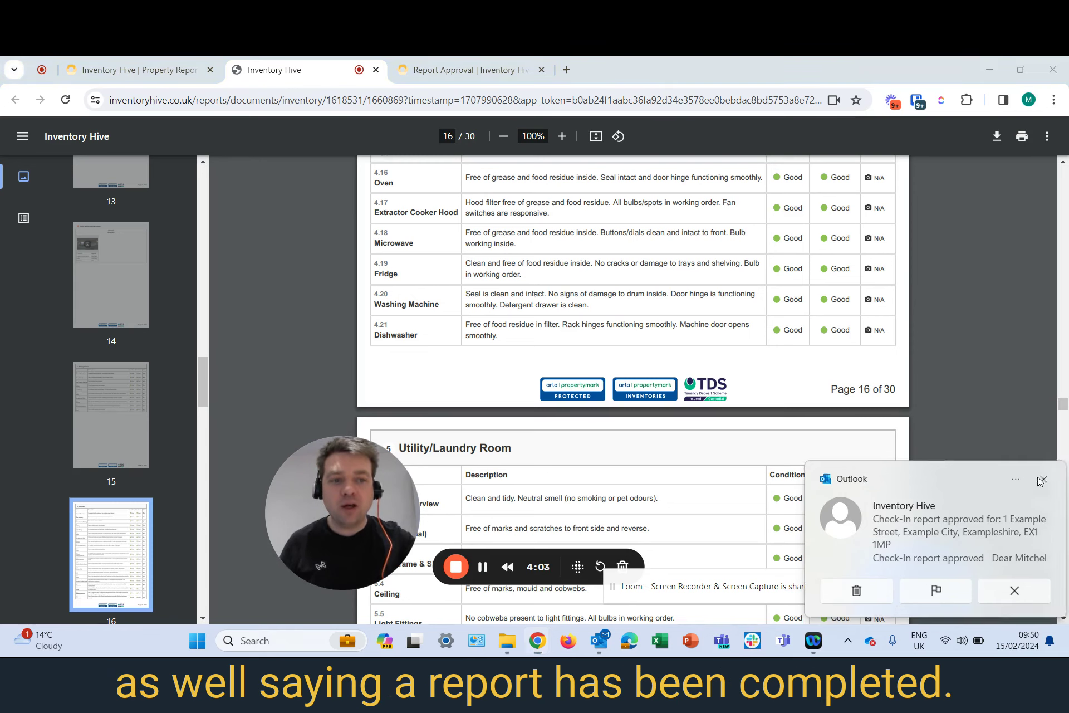
pyautogui.moveTo(1064, 406); pyautogui.dragTo(1065, 432)
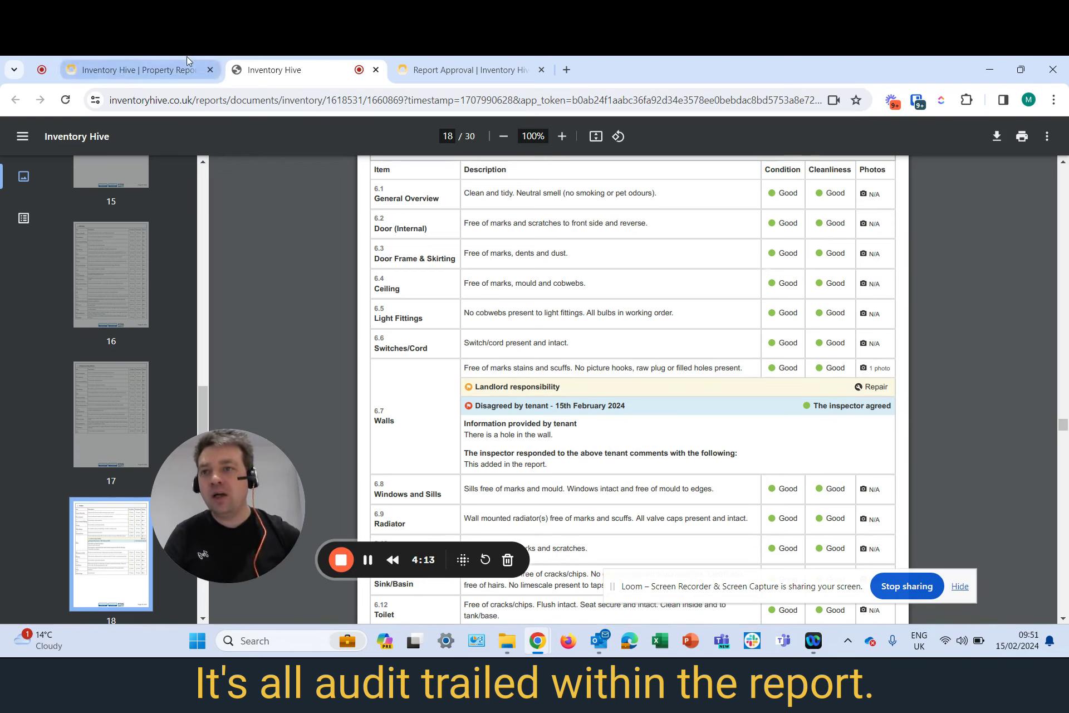
pyautogui.click(157, 74)
pyautogui.click(546, 534)
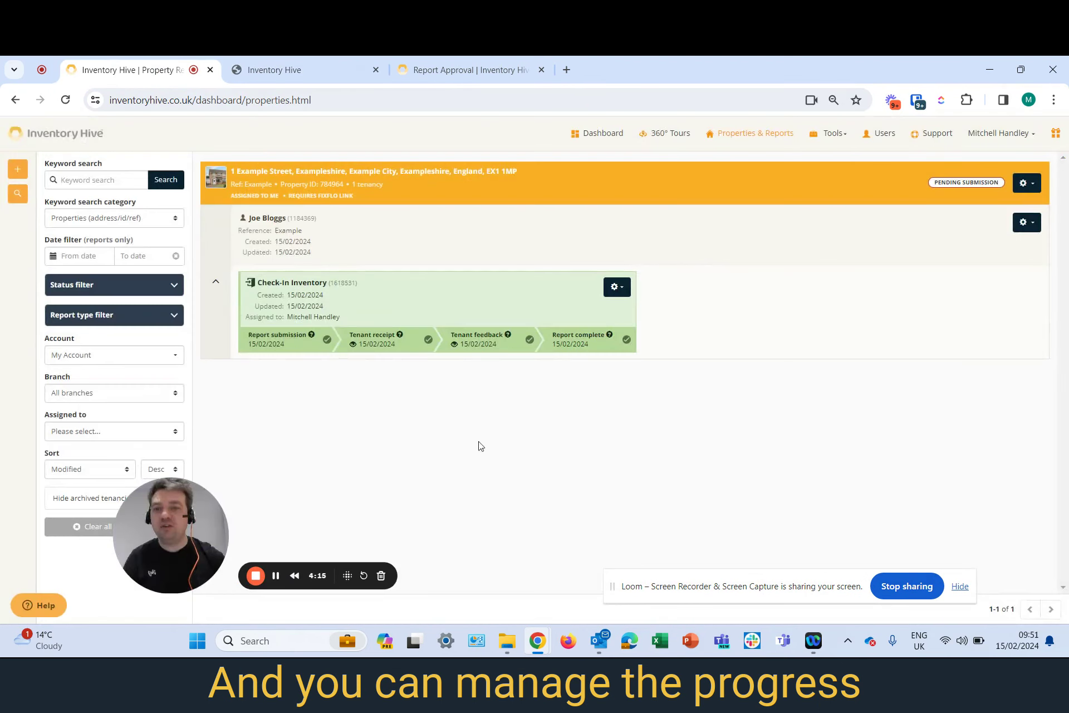